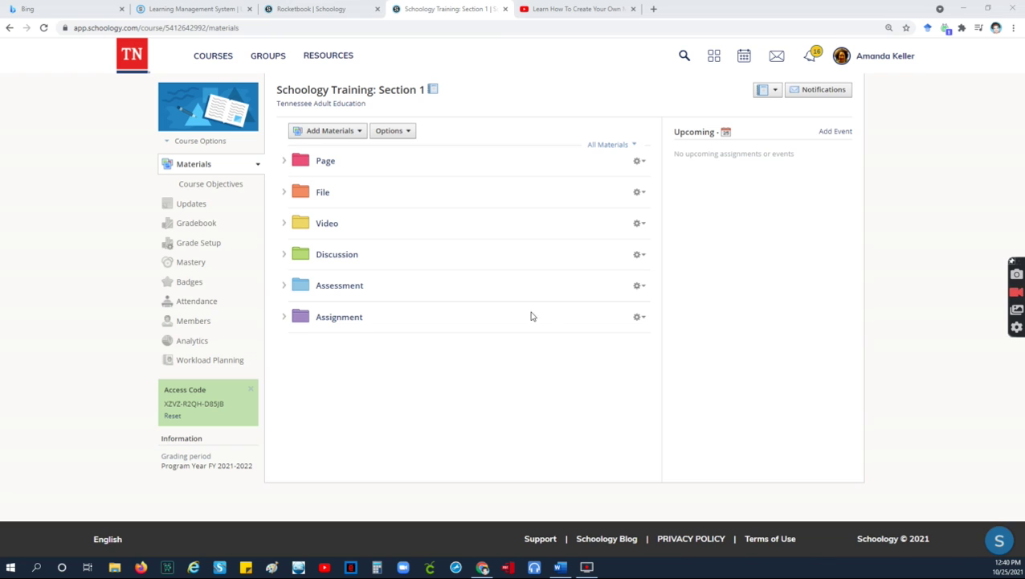
Step: Start a new assignment in the Assignment folder, named "Math 1" with the description "34 Variable and Verbal Expressions with Answer Key"
left_click(344, 319)
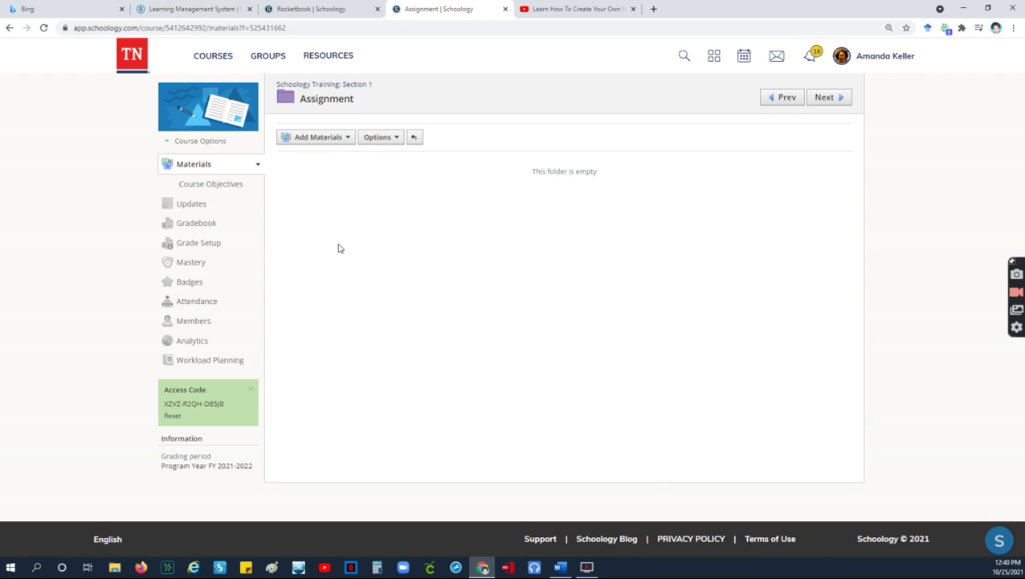
left_click(322, 139)
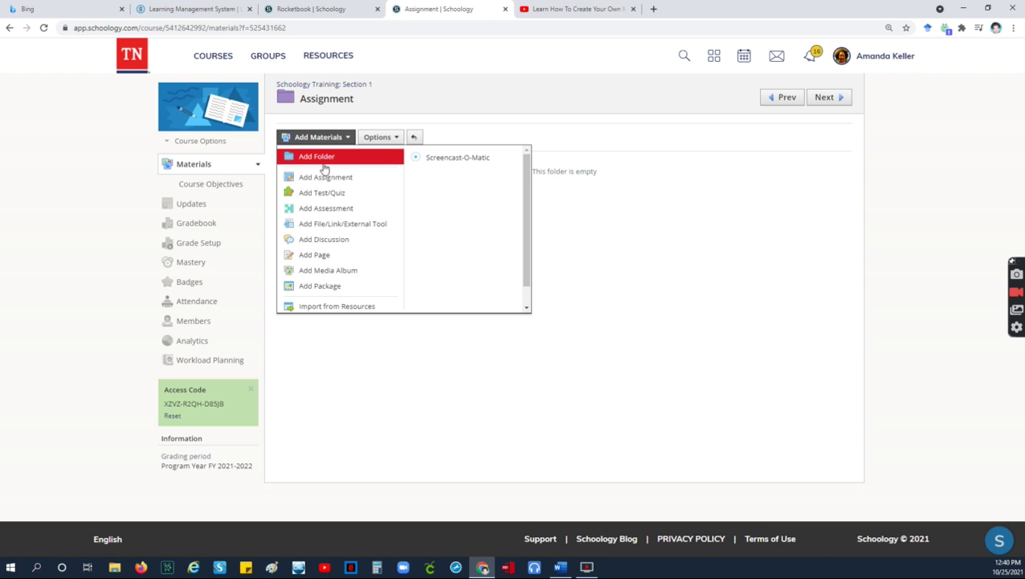
left_click(322, 180)
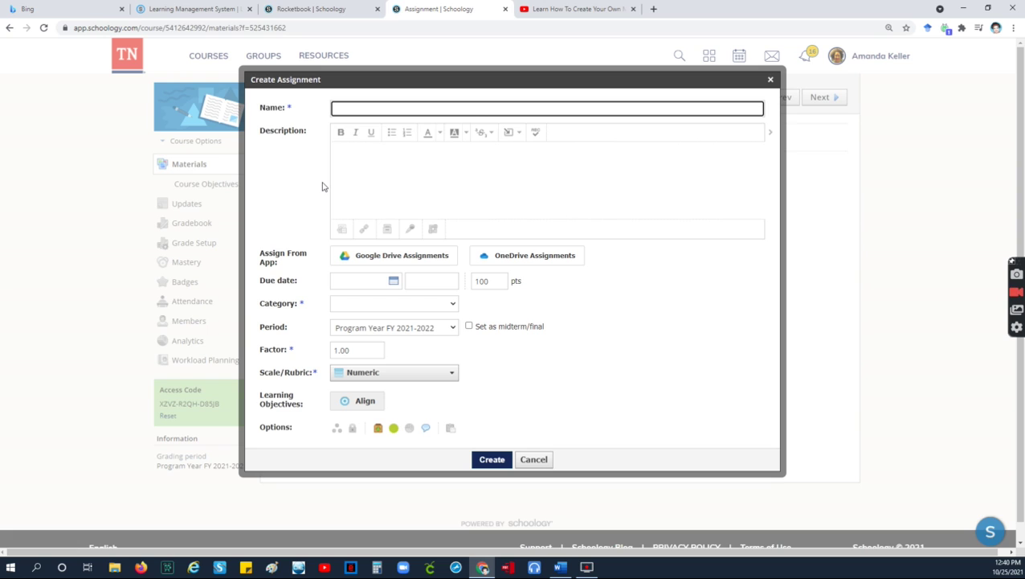
type("Math 1")
left_click(358, 163)
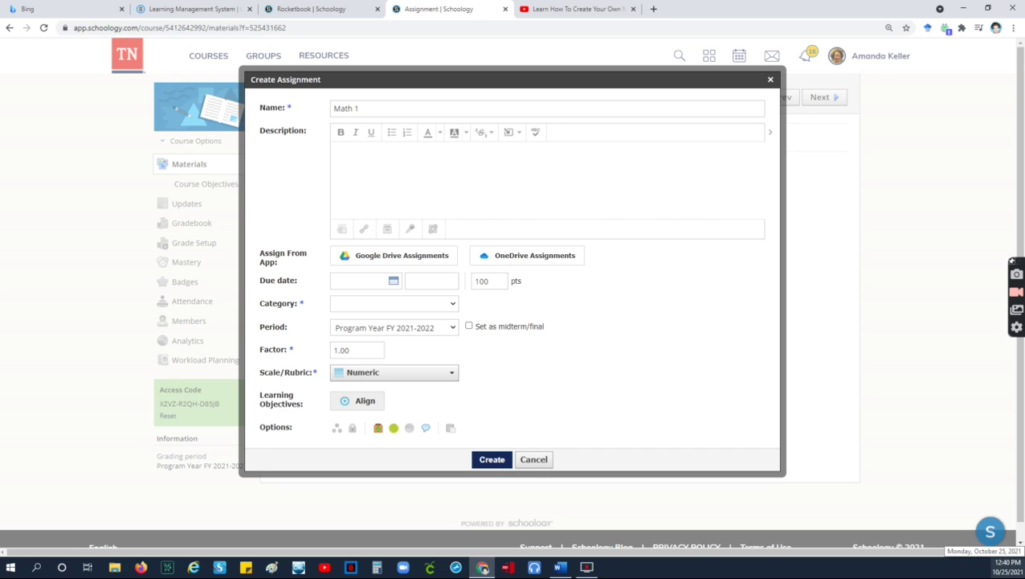
type("34 Variable and")
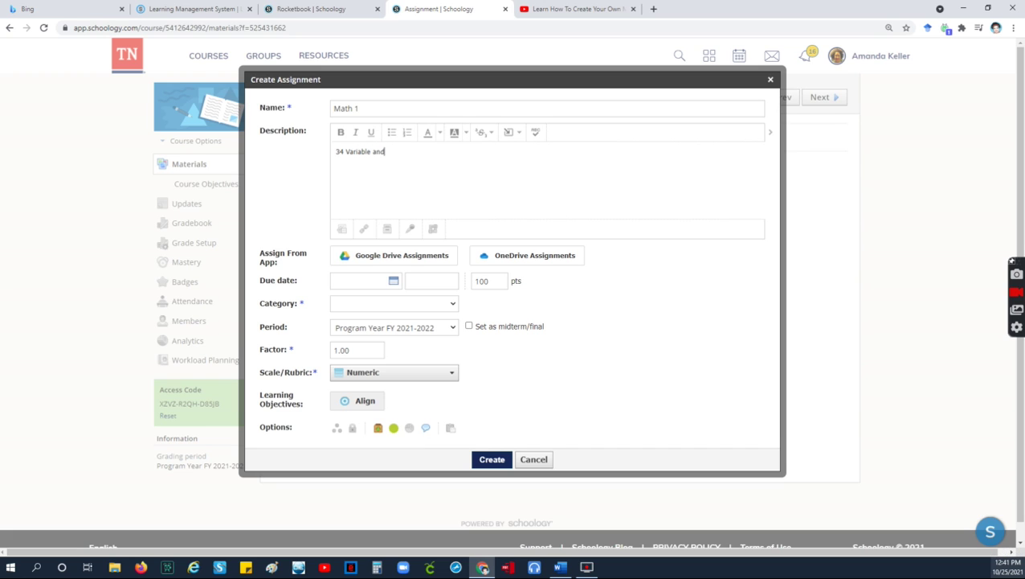
type(" Verbal Expressions with a")
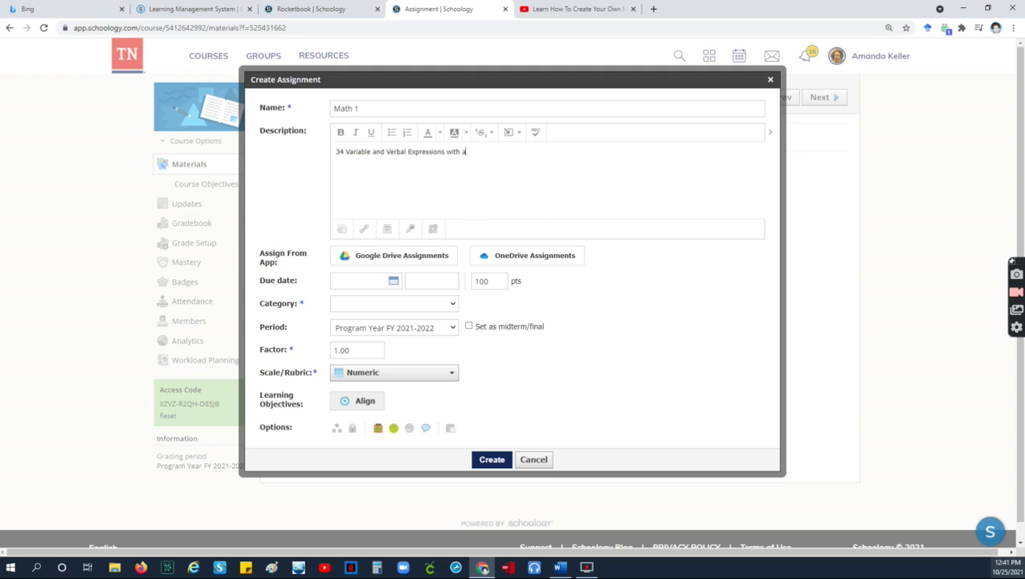
type("nswer Key")
Step: Attach the PDF file "Variable and Verbal Expressions" from the Desktop to the assignment
left_click(342, 231)
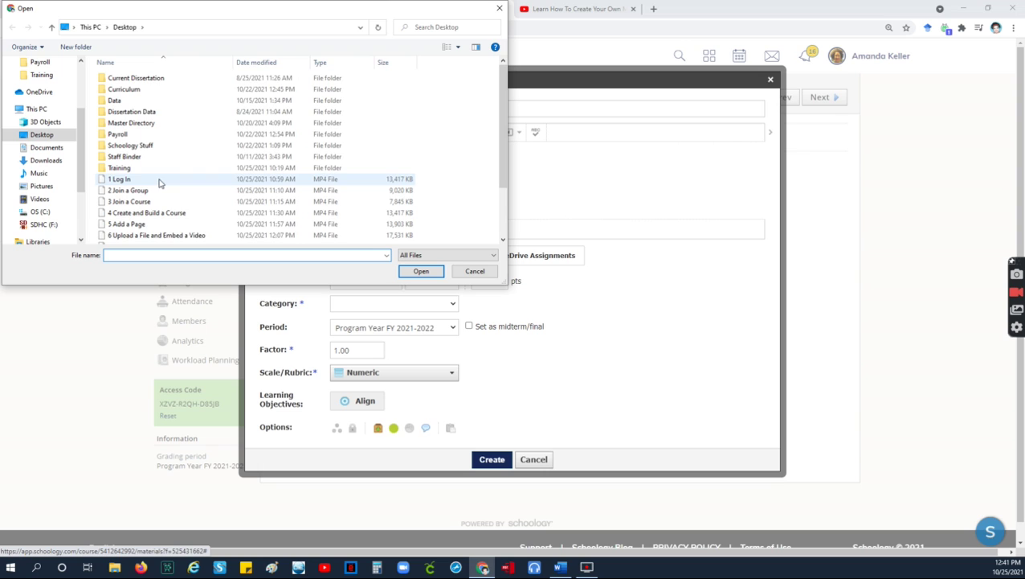
scroll(161, 184, "down", 2)
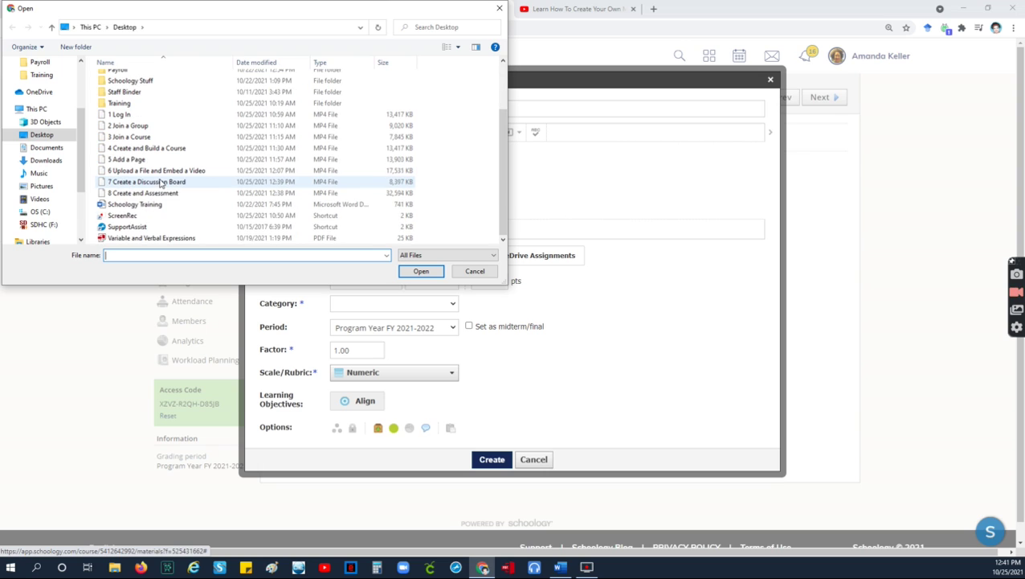
left_click(160, 239)
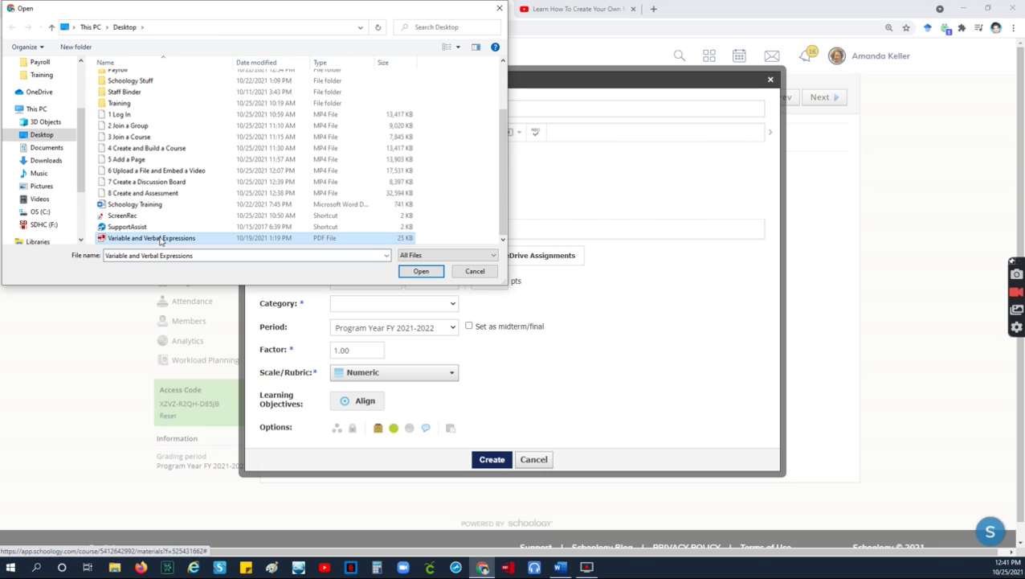
left_click(408, 275)
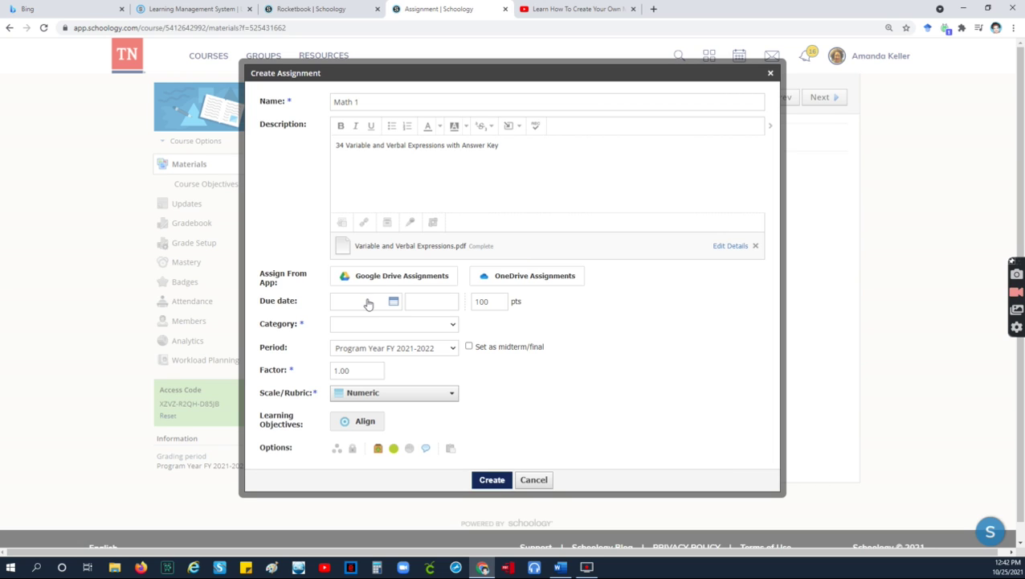
Step: Set the category to Assignment, with submissions enabled, and create the assignment
left_click(372, 324)
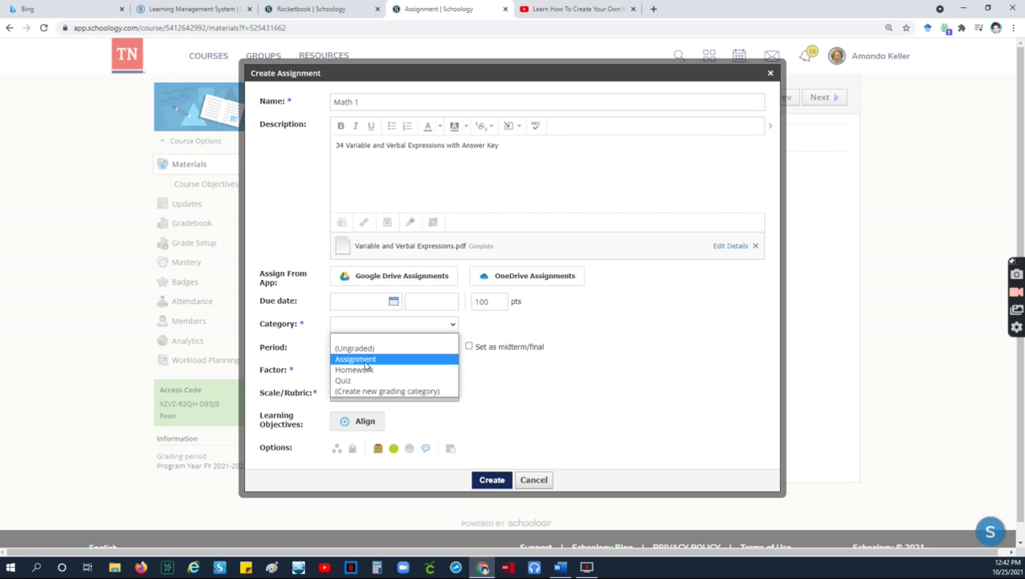
left_click(364, 360)
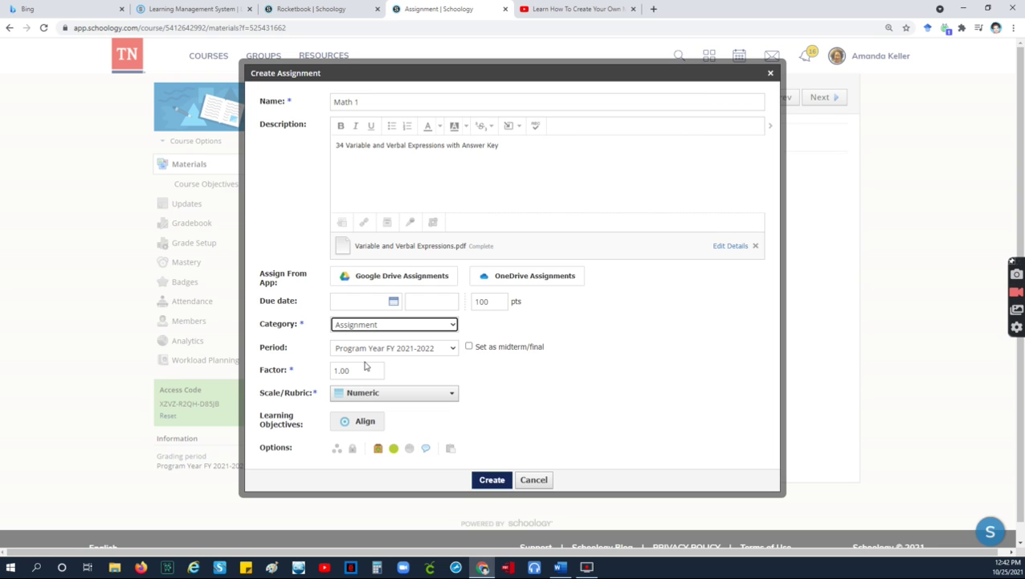
left_click(375, 453)
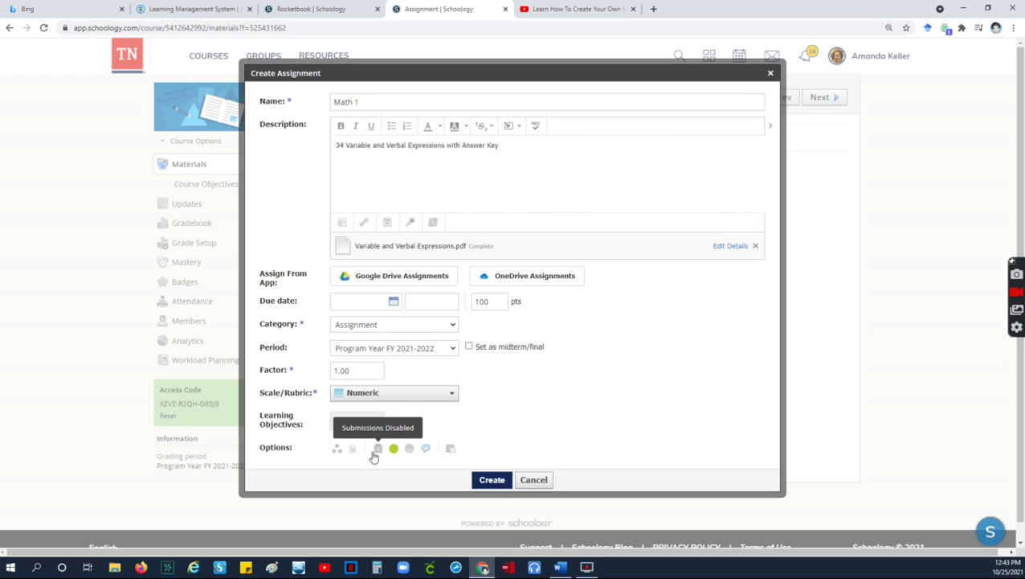
left_click(376, 450)
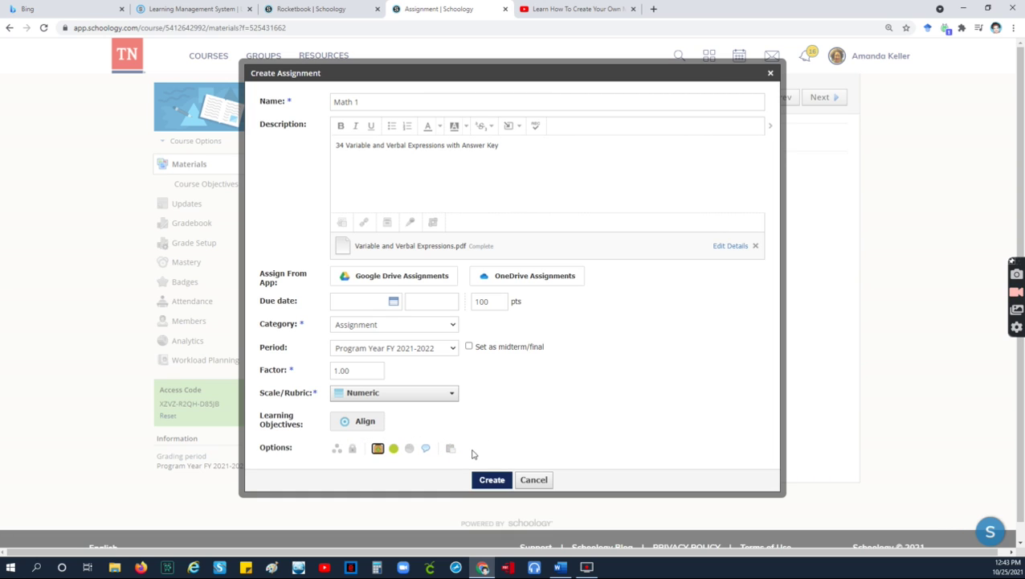
scroll(526, 373, "down", 1)
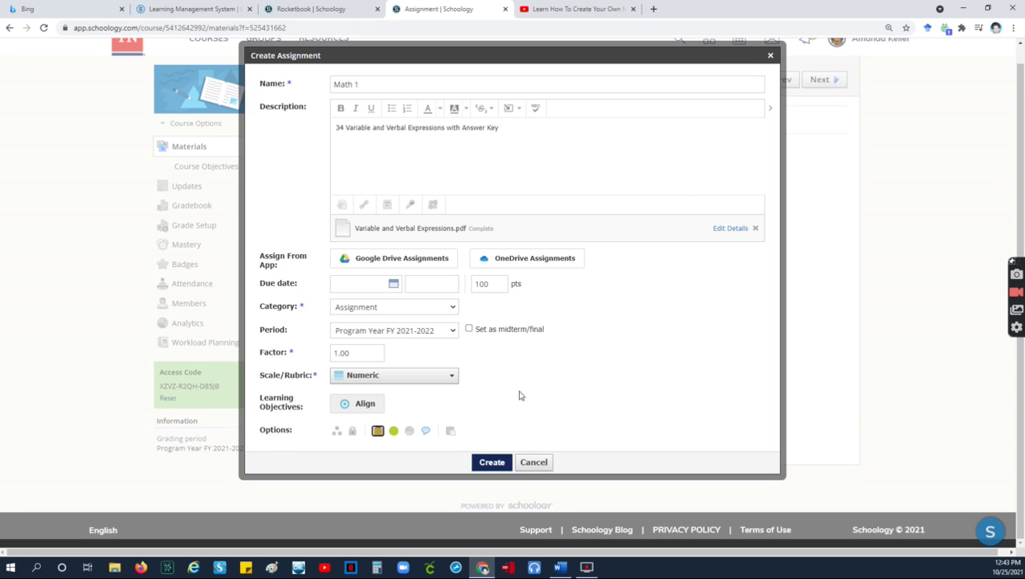
left_click(497, 466)
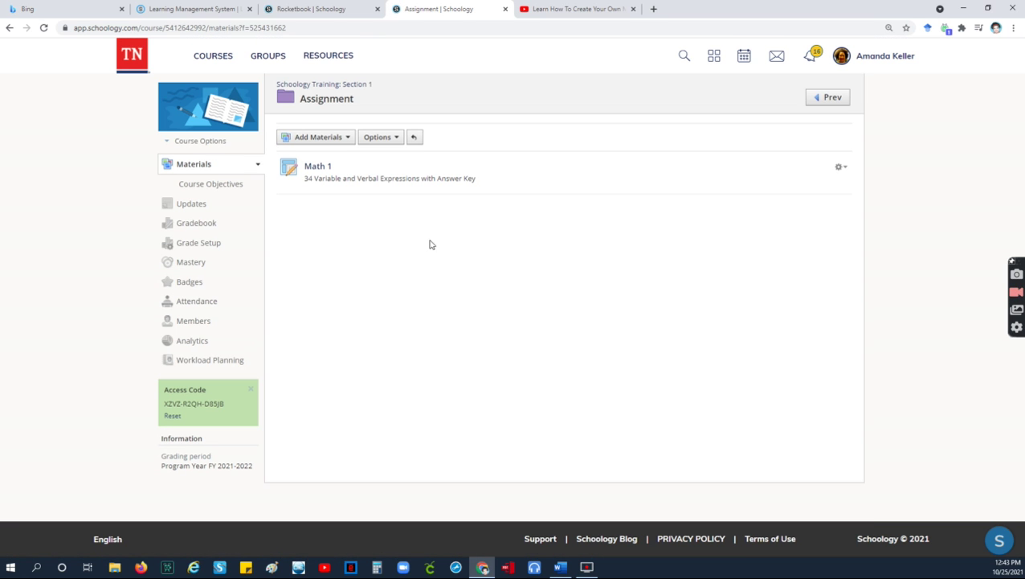
Step: Open the Math 1 assignment and review both pages of its attached Variable and Verbal Expressions PDF, closing the PDF when done
left_click(328, 170)
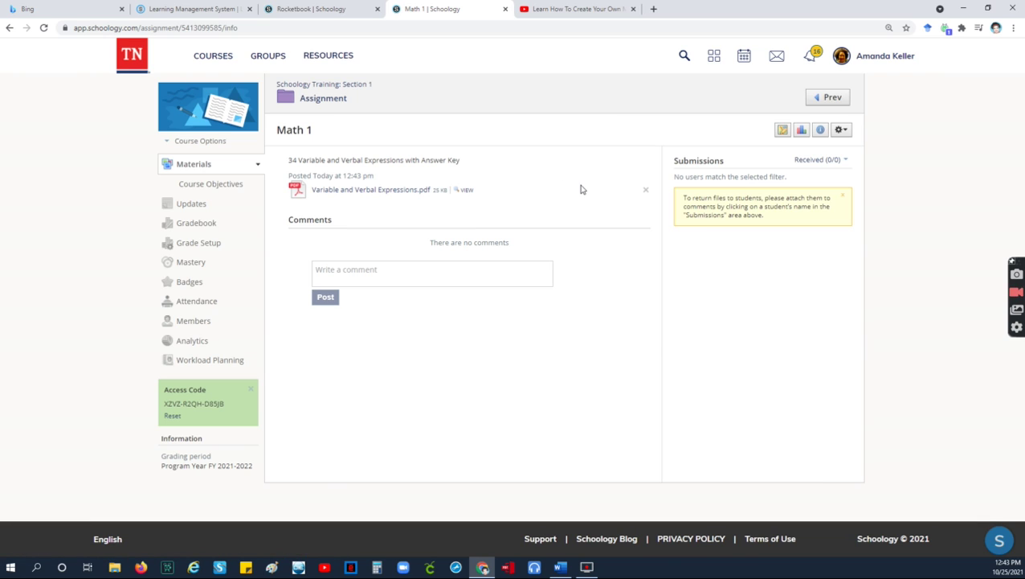
left_click(364, 193)
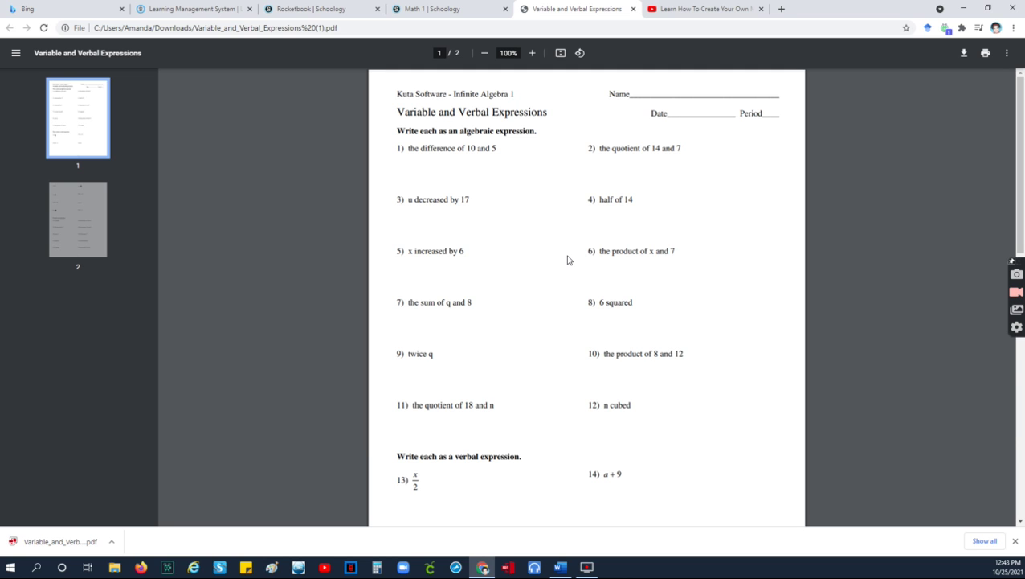
scroll(567, 260, "down", 10)
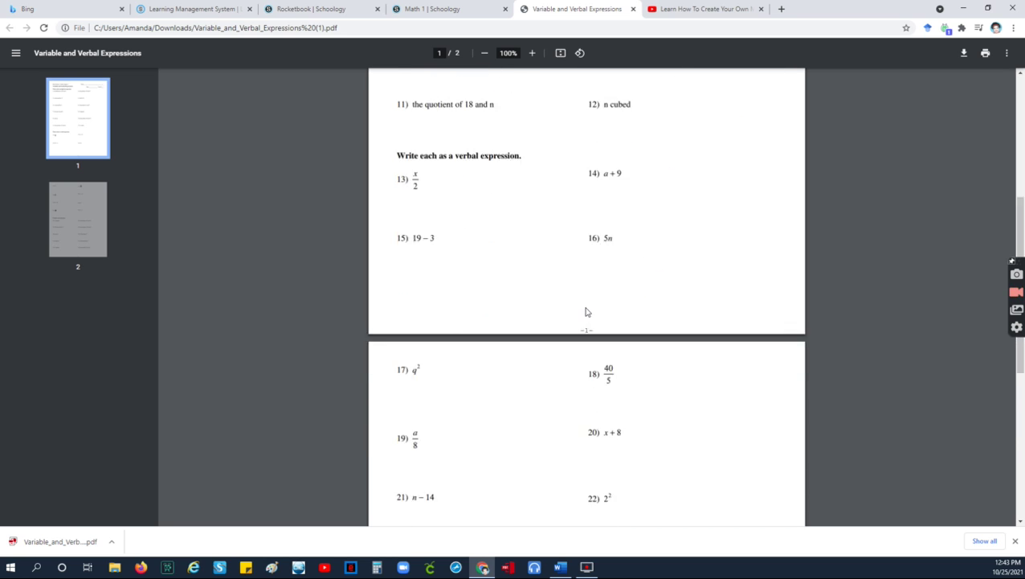
scroll(563, 324, "down", 3)
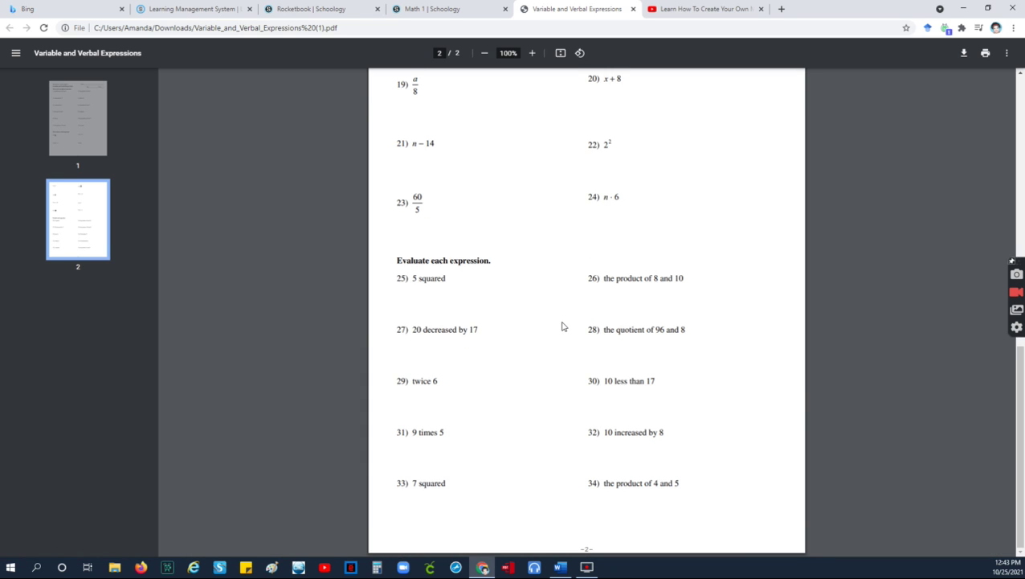
scroll(531, 340, "up", 5)
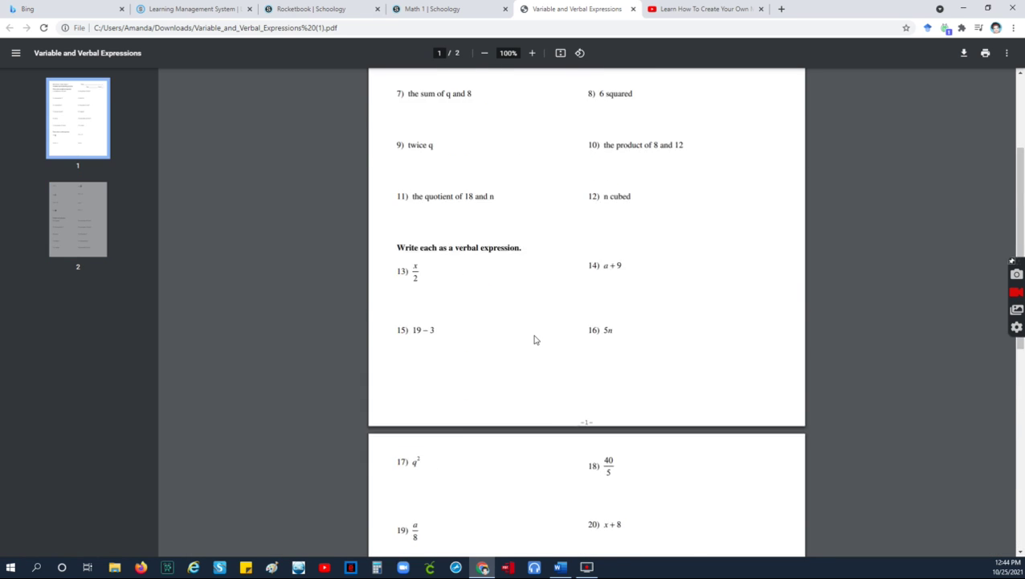
scroll(534, 340, "up", 3)
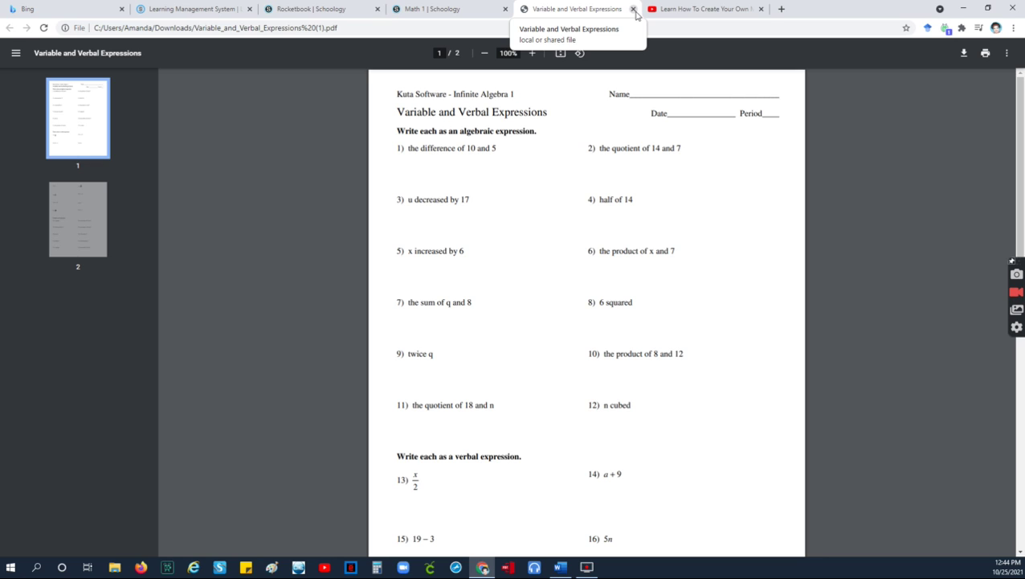
left_click(633, 9)
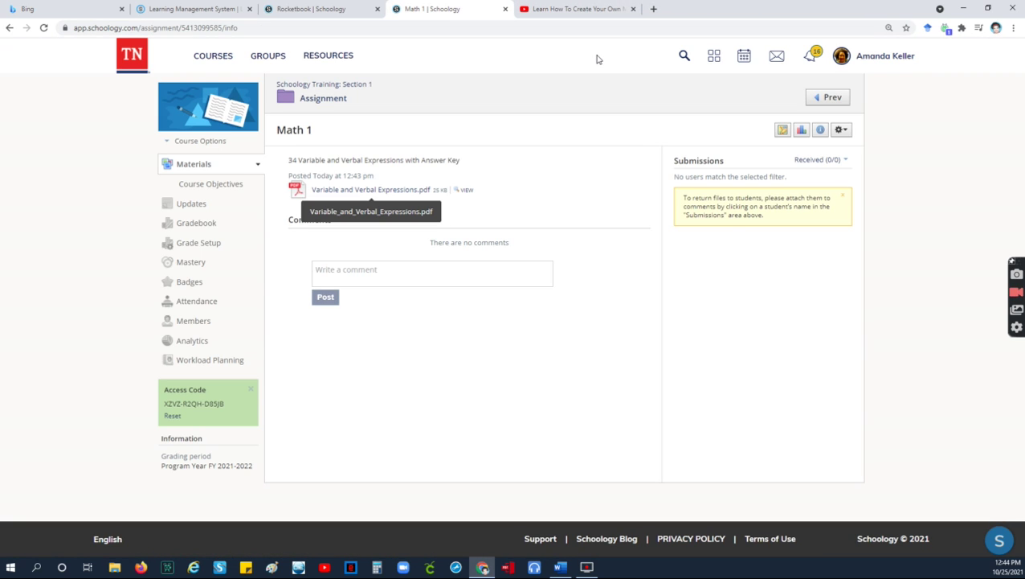
Step: Look up the Rocketbook folder under Tools for Teachers in the Staff Resource Binder course and return to the Math 1 assignment
left_click(339, 13)
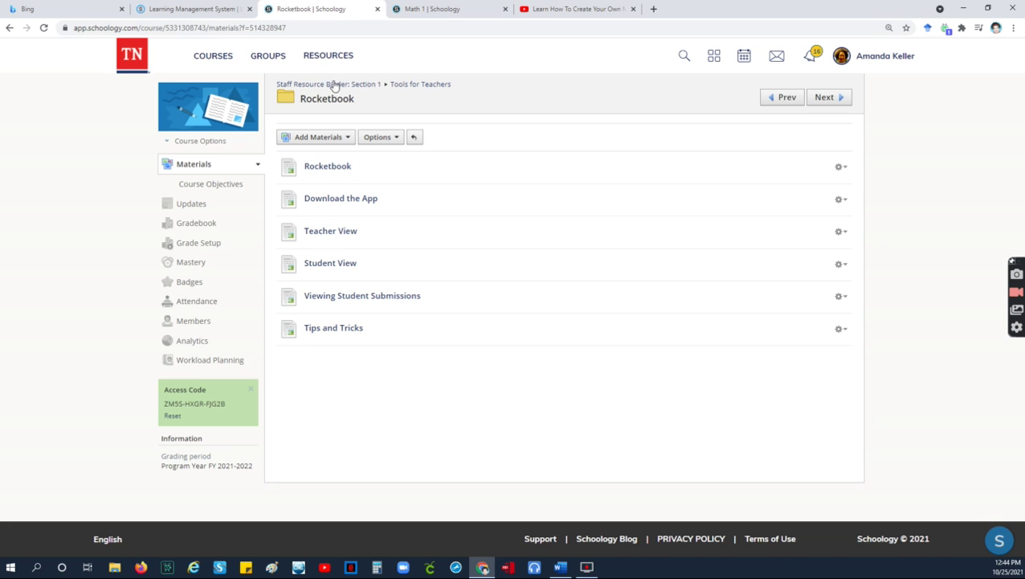
left_click(334, 85)
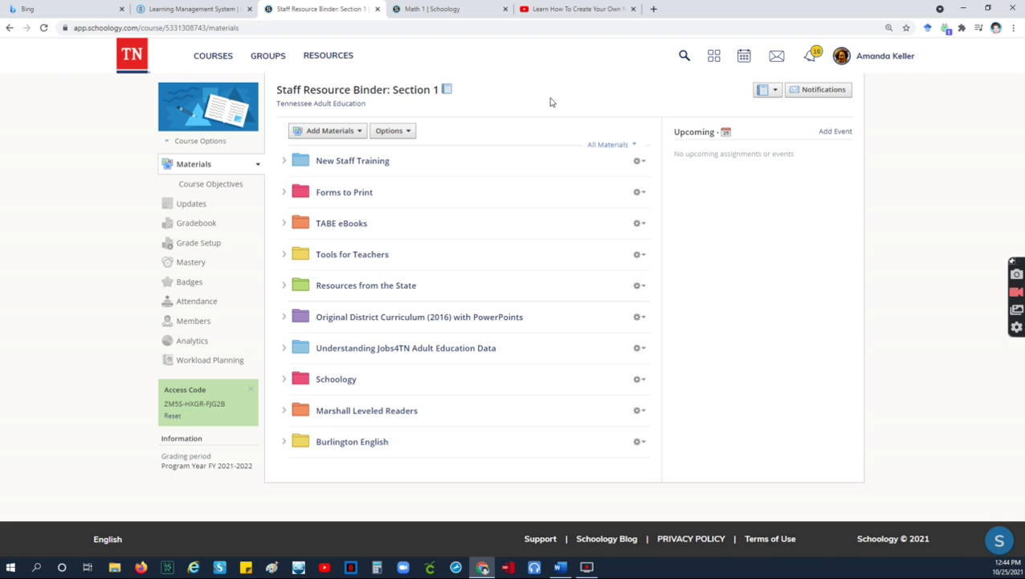
left_click(380, 257)
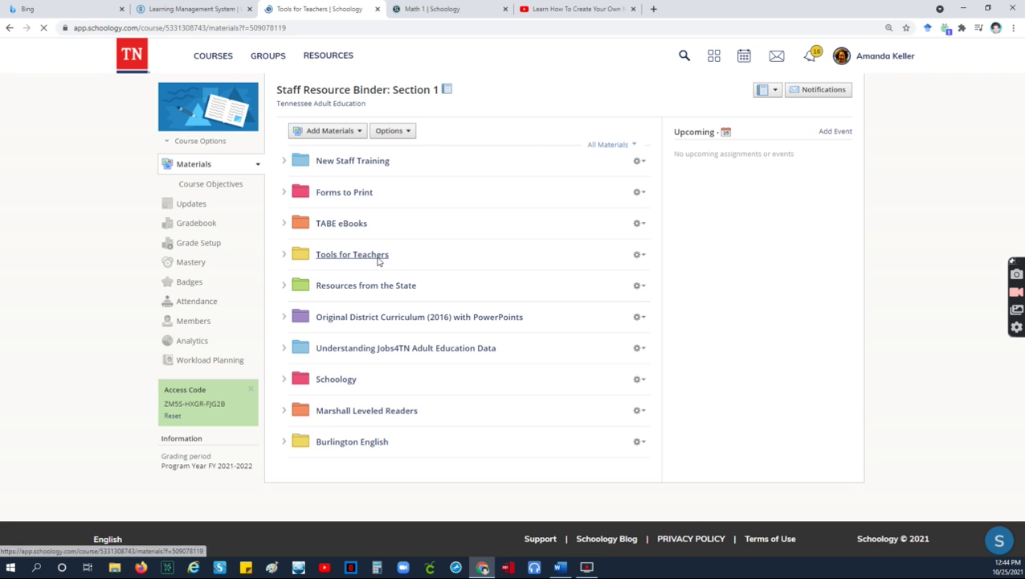
left_click(337, 231)
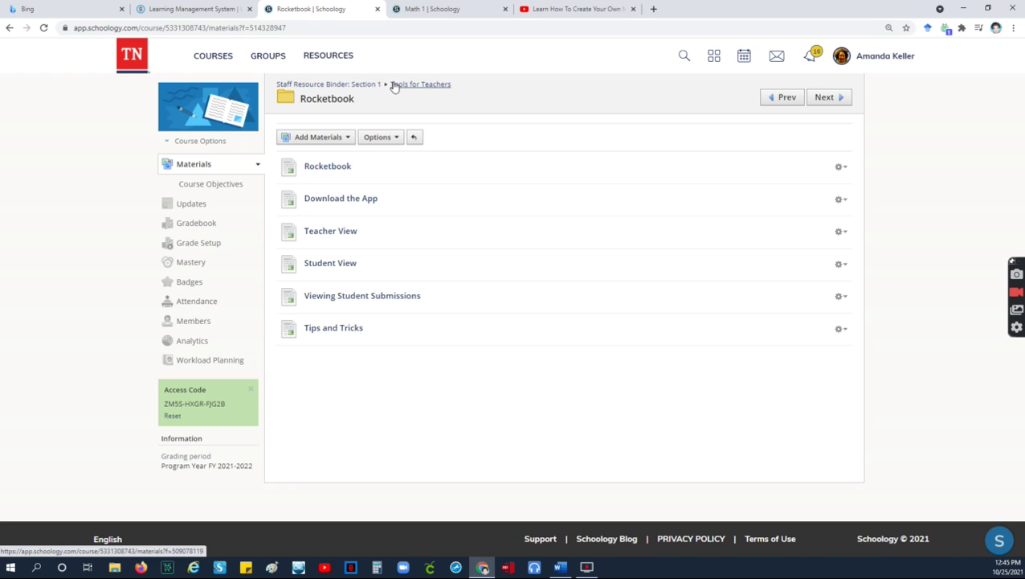
left_click(365, 86)
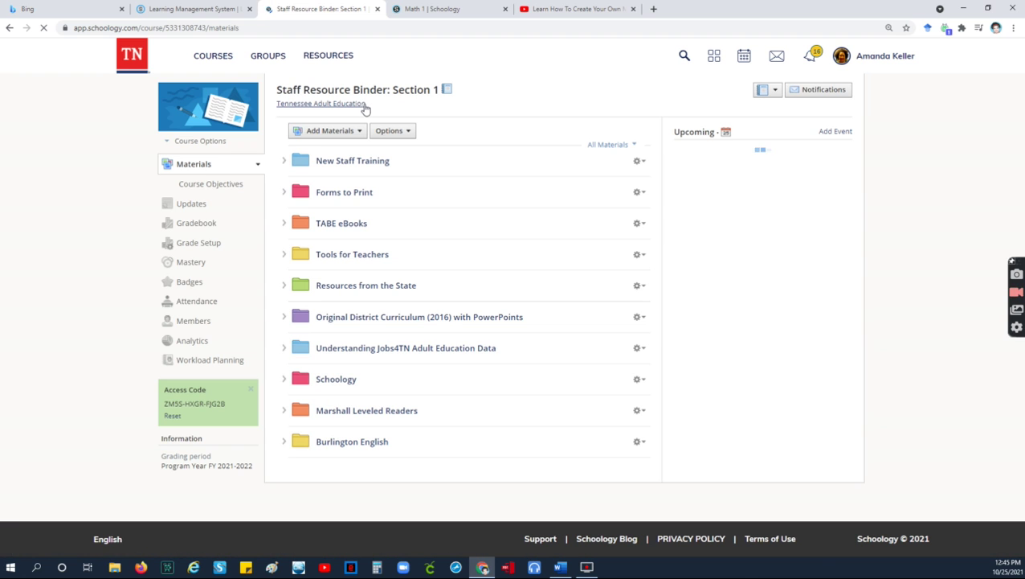
left_click(456, 10)
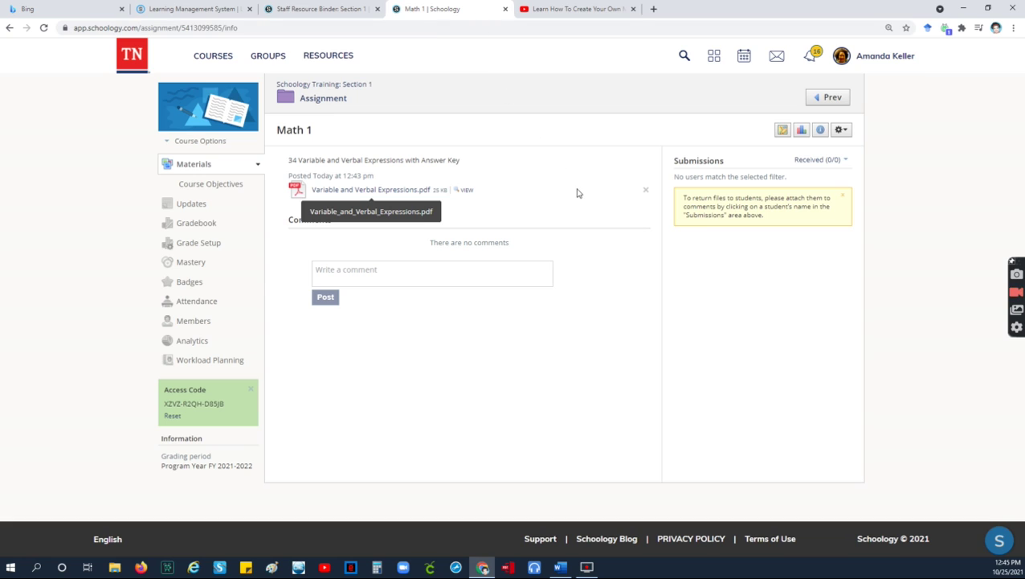